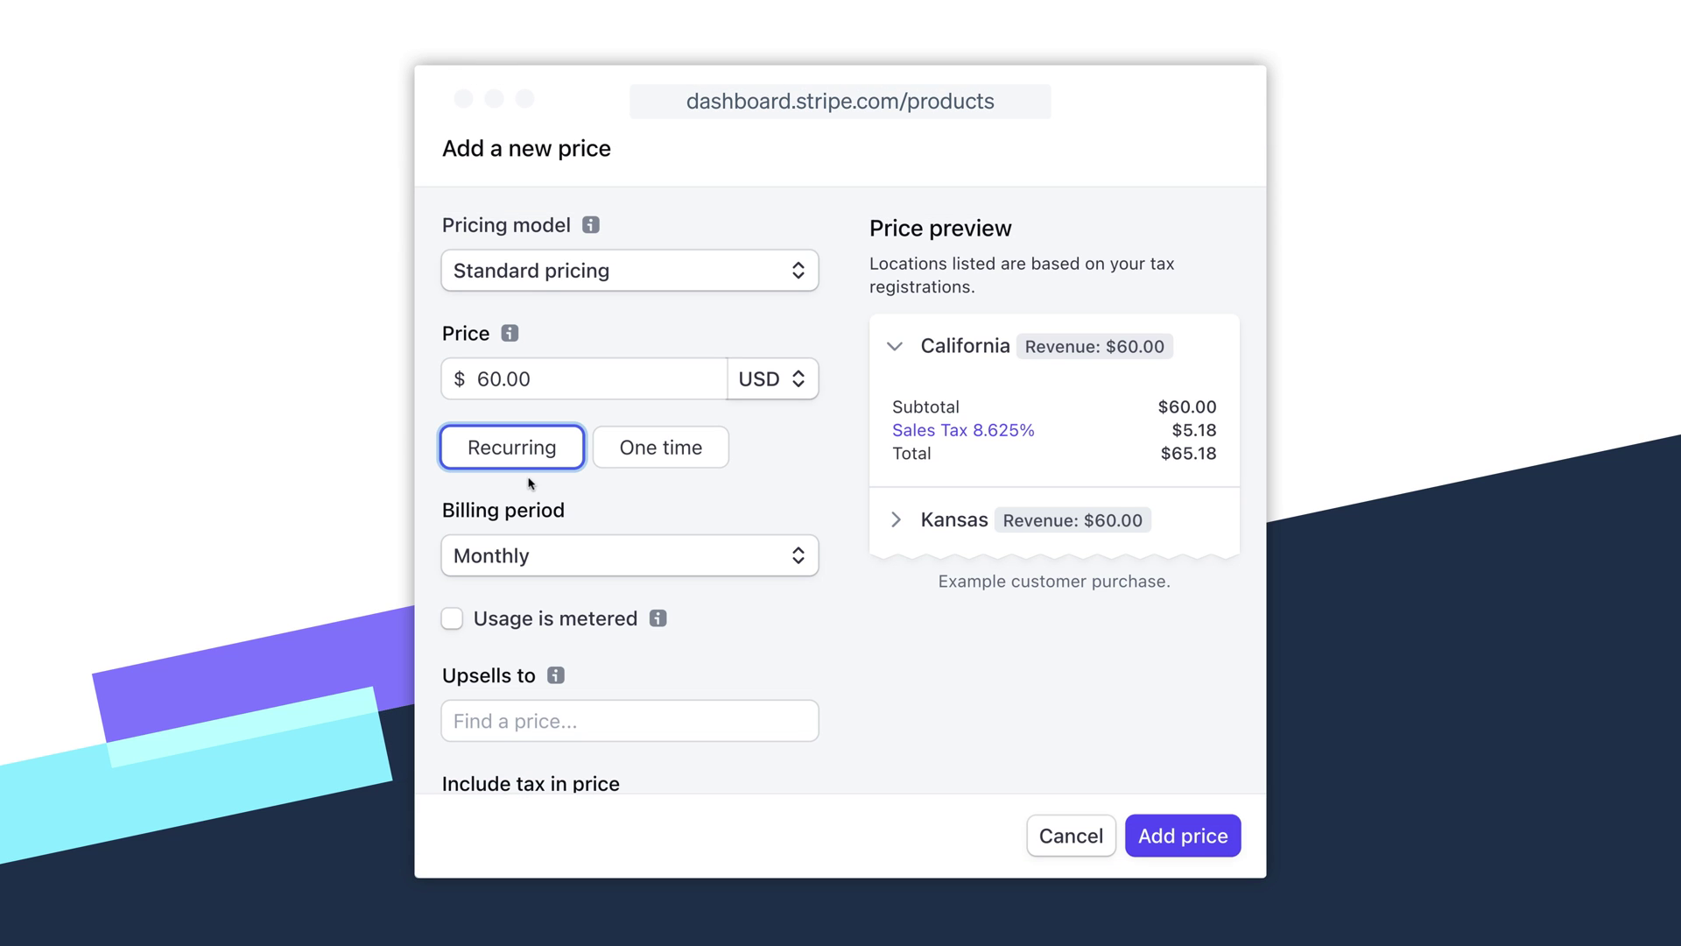
Set the $60.00 recurring price's billing period to Monthly.
click(762, 560)
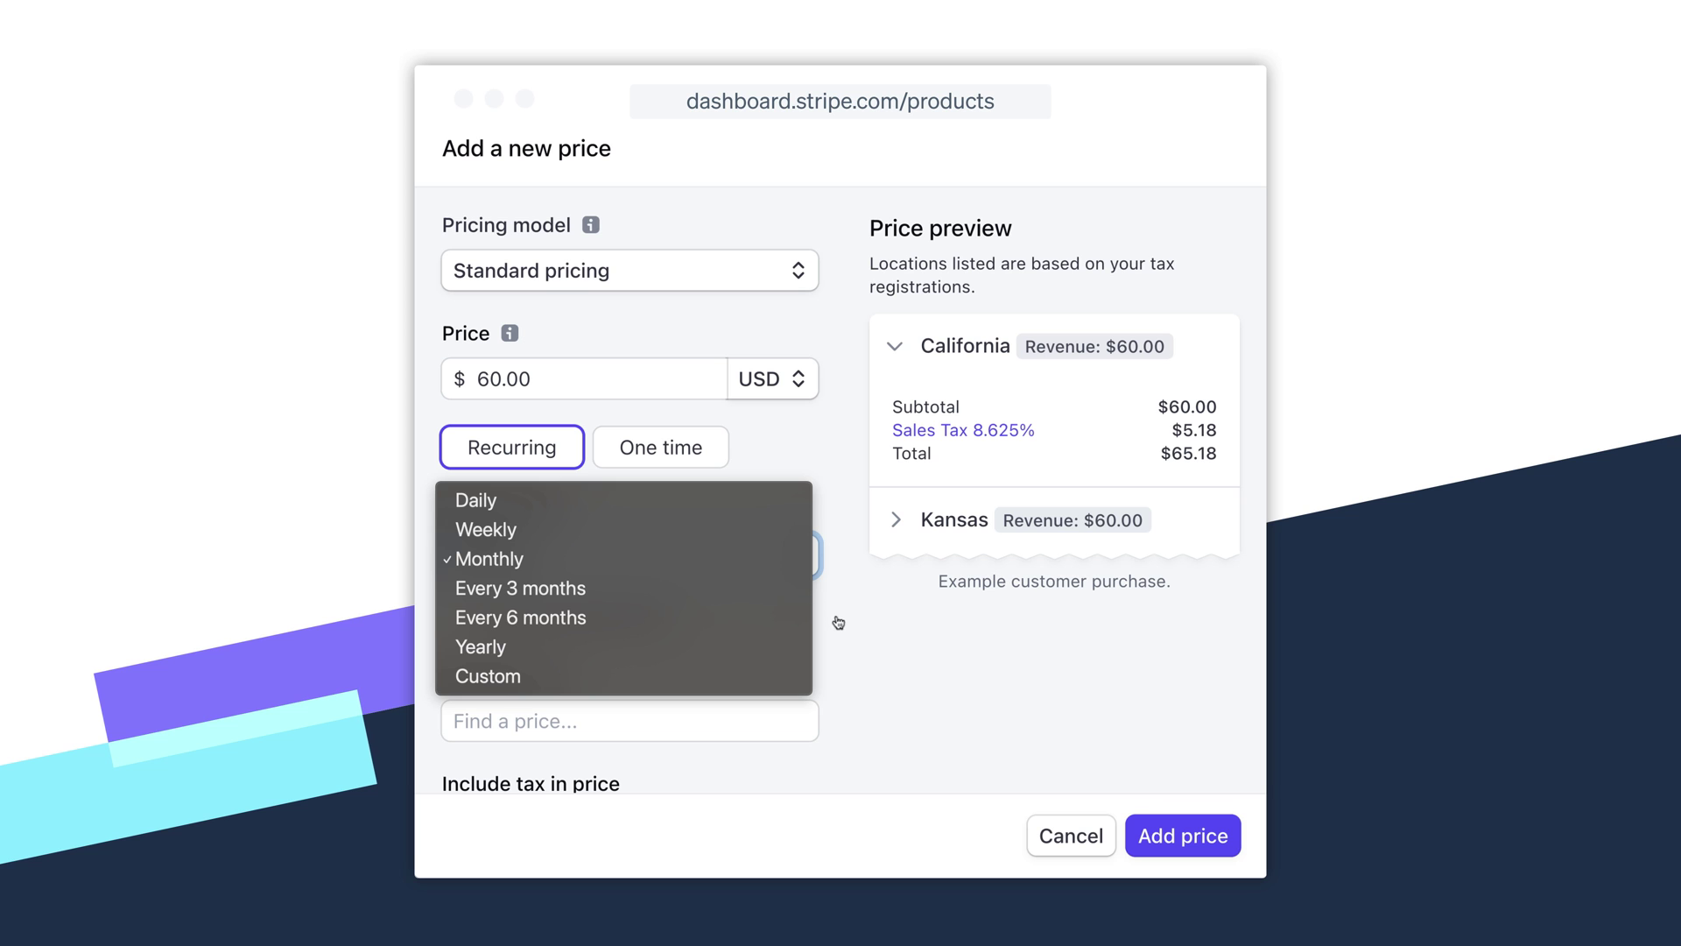
click(683, 559)
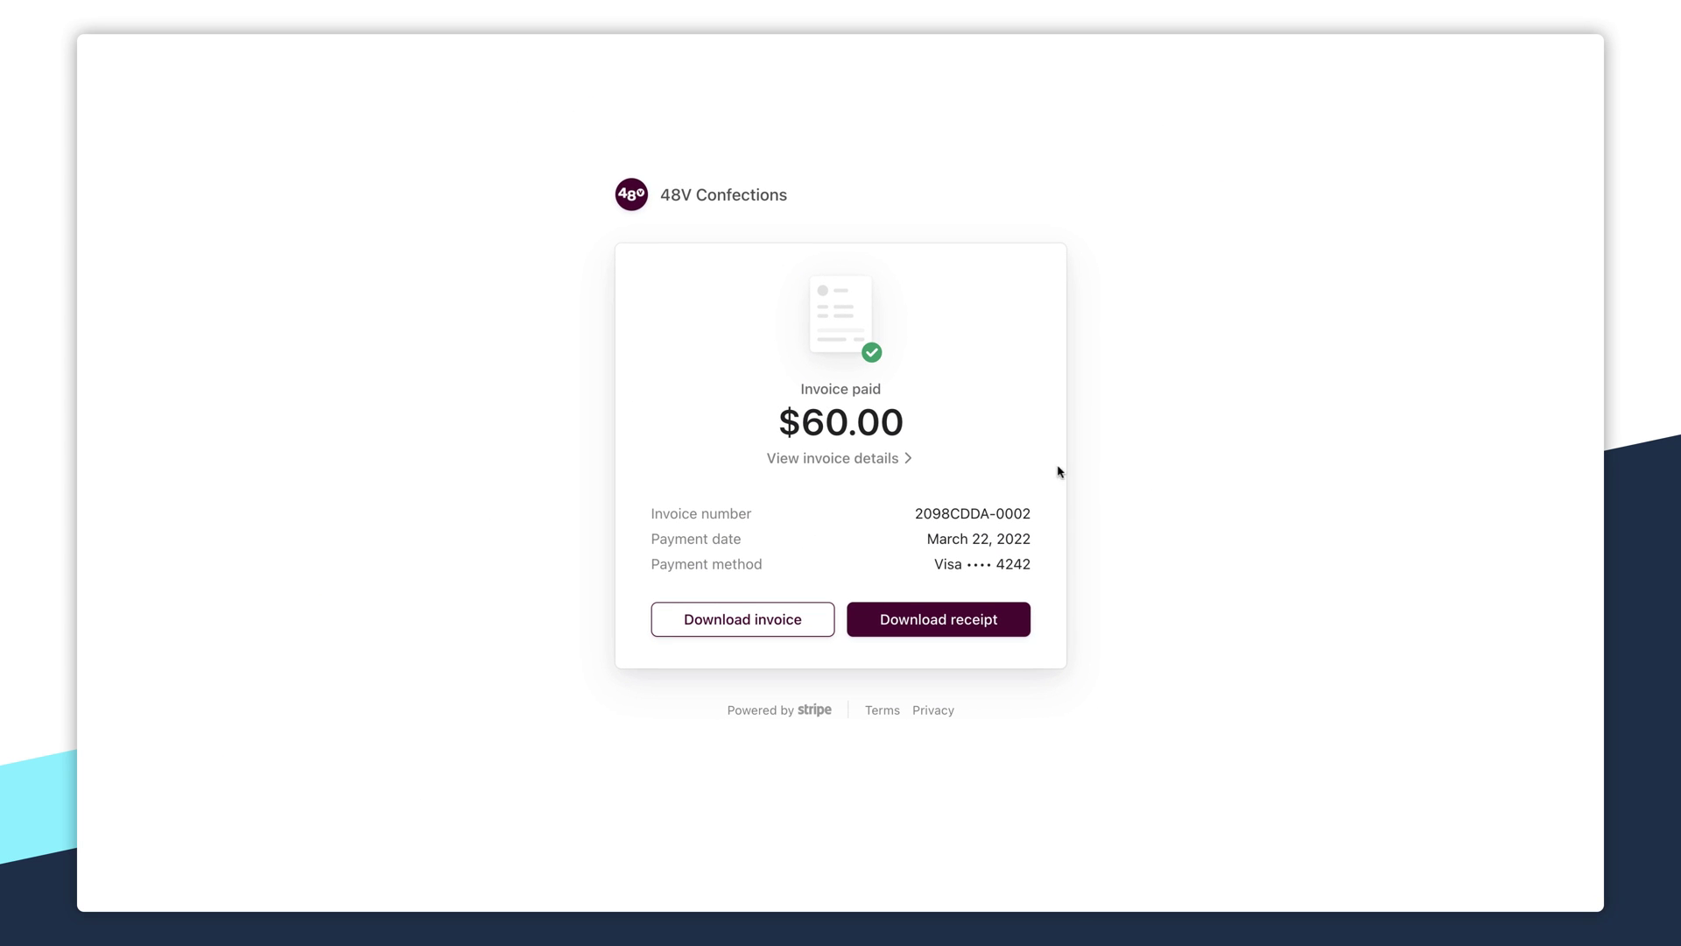
Open the invoice details and have the invoice emailed to the customer for manual payment.
click(867, 459)
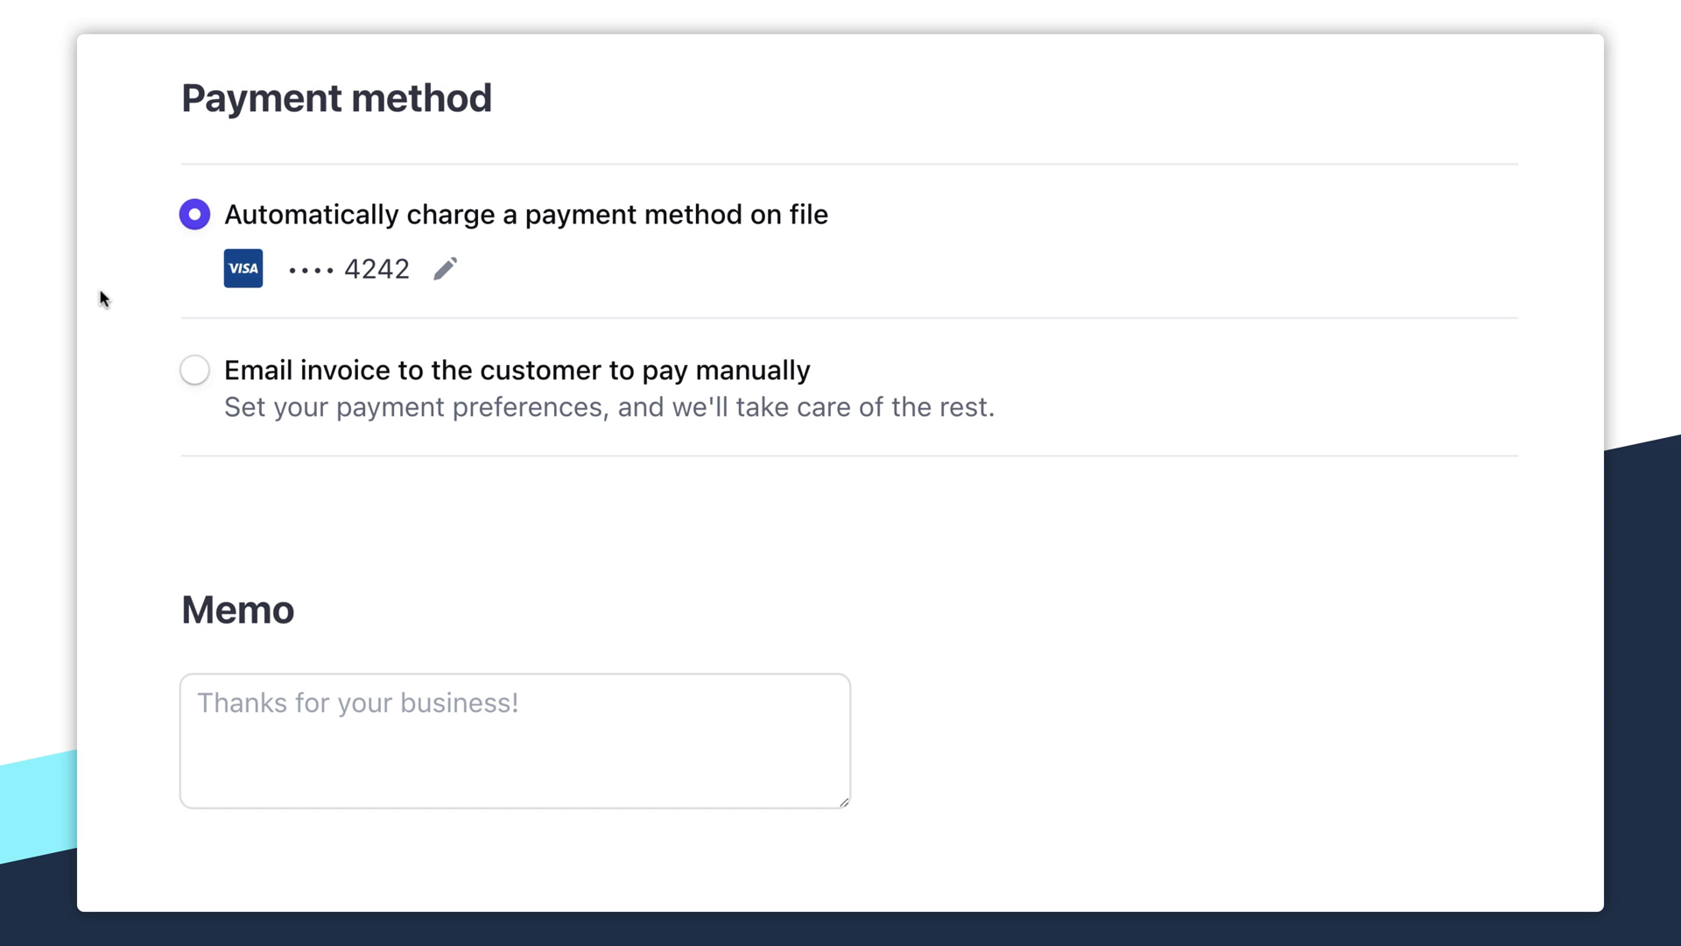
click(195, 372)
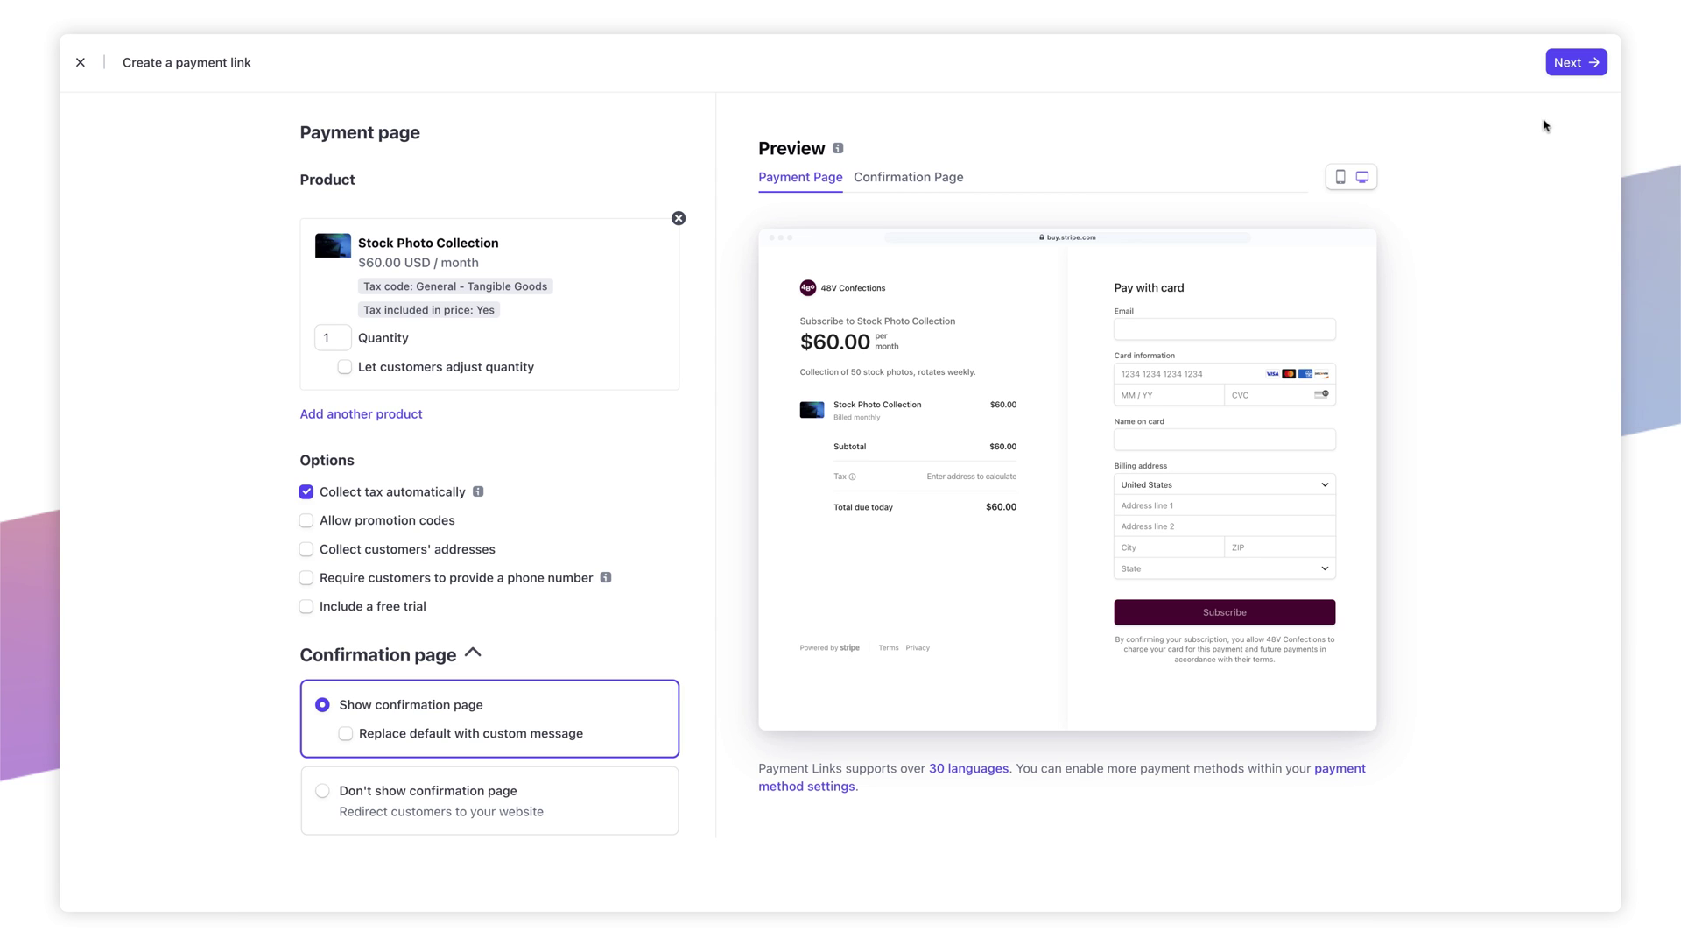
Create the $60/month Stock Photo Collection payment link and copy its URL.
click(1574, 62)
click(1572, 68)
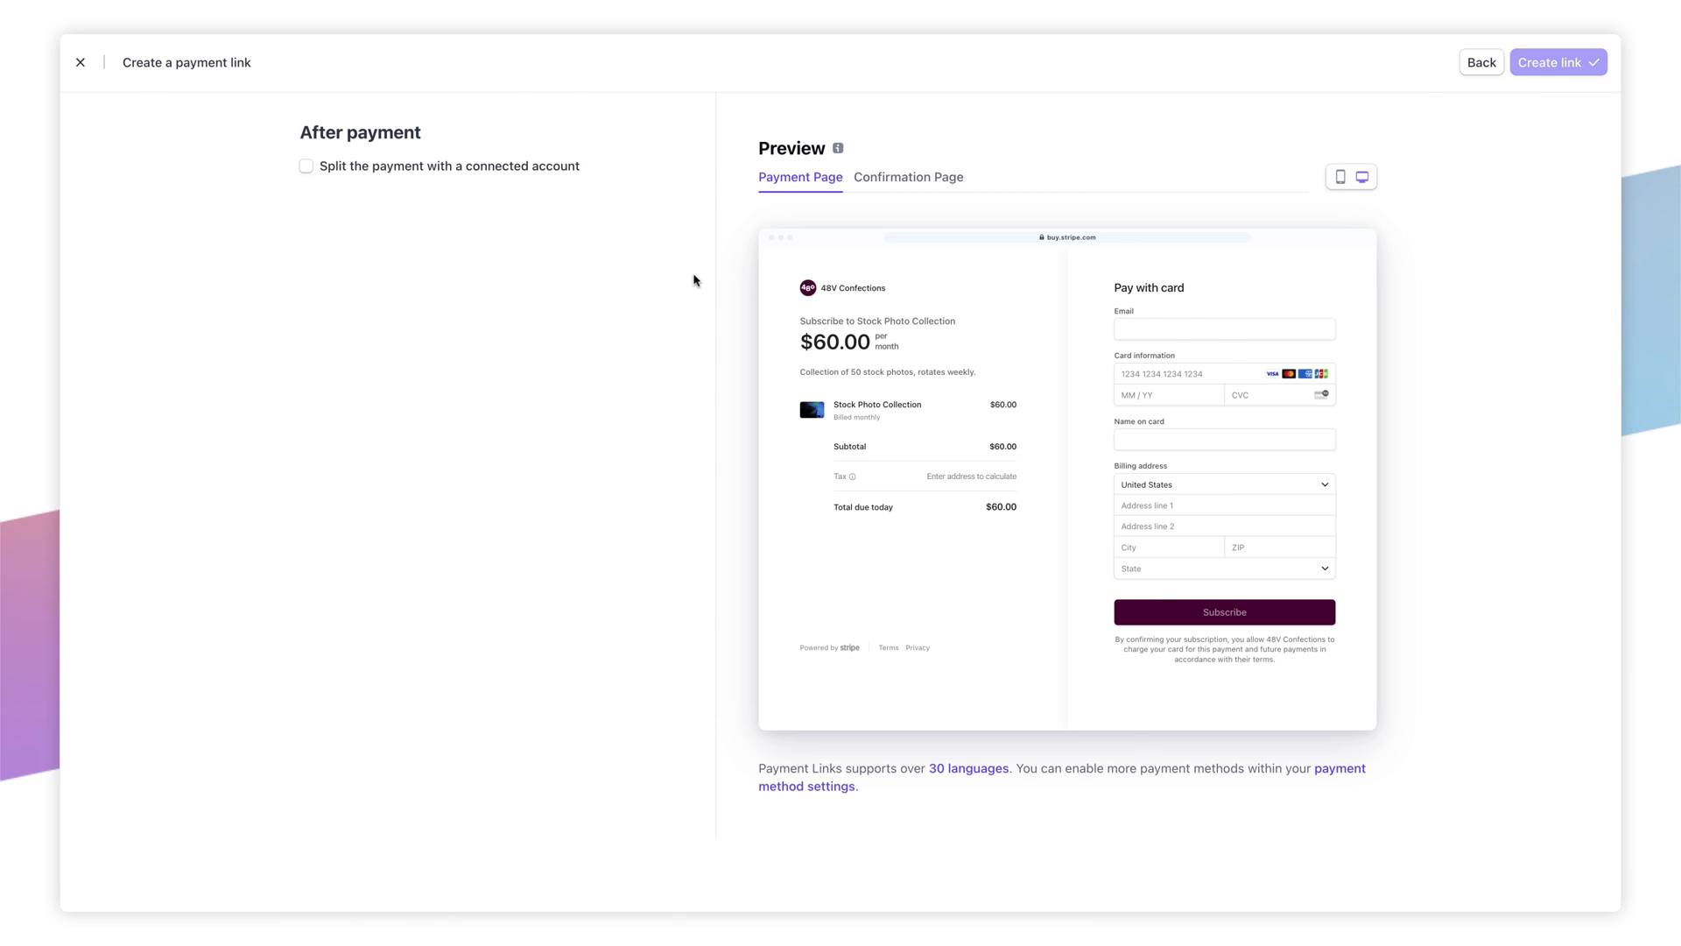
click(578, 251)
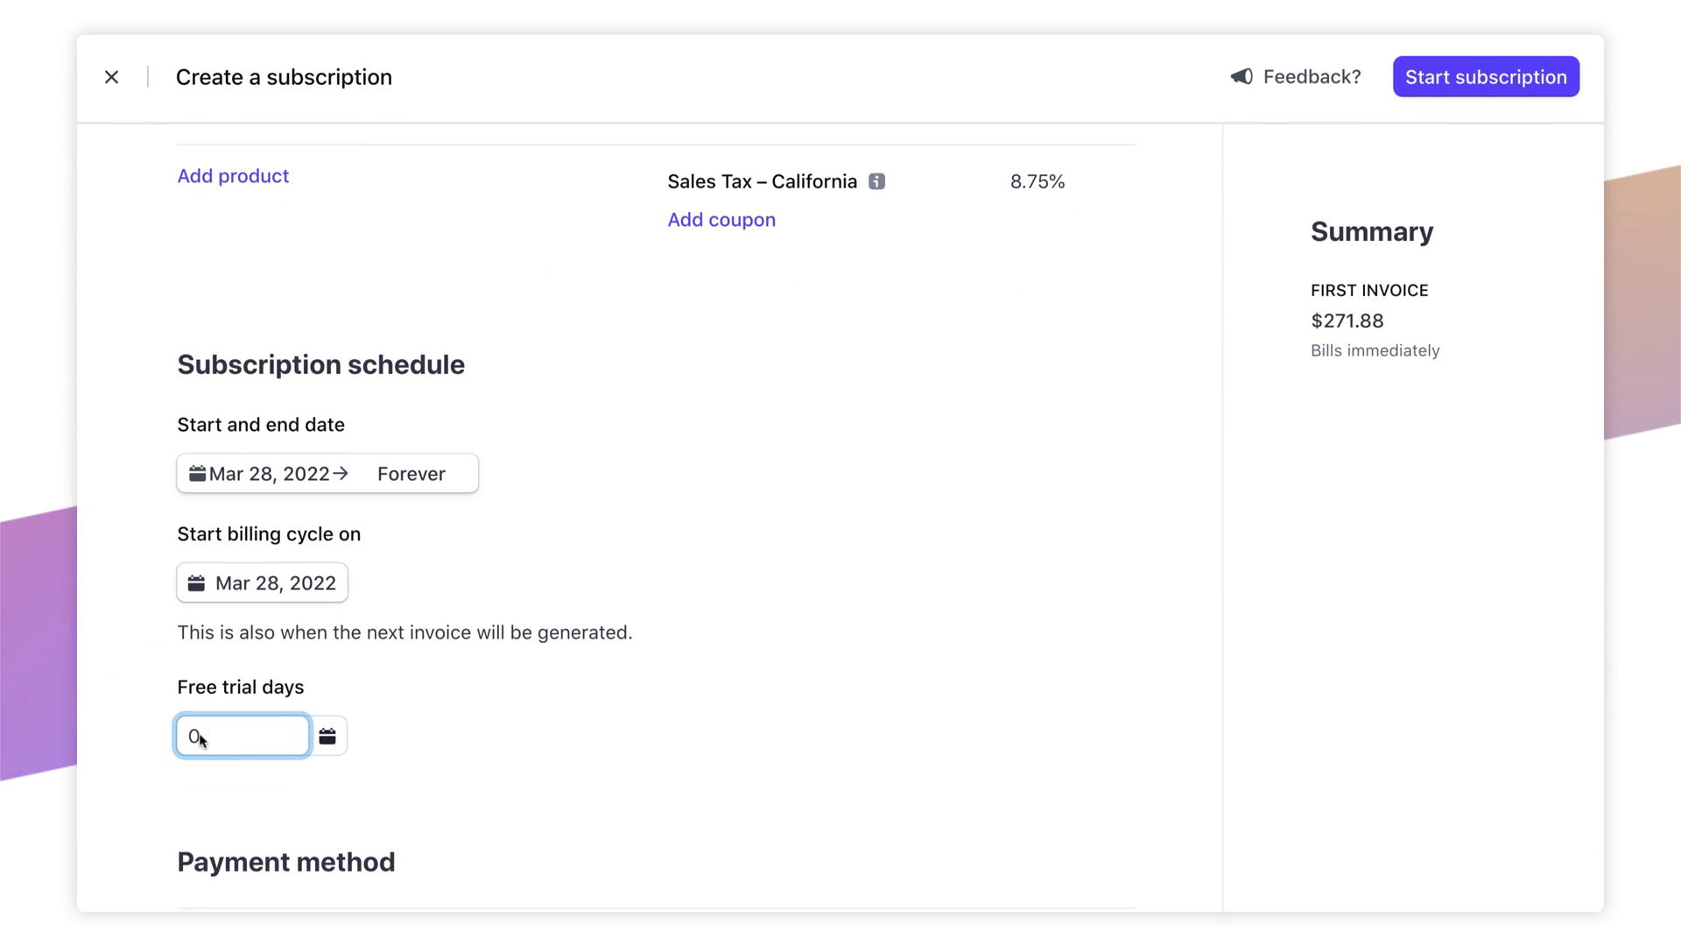
text(4)
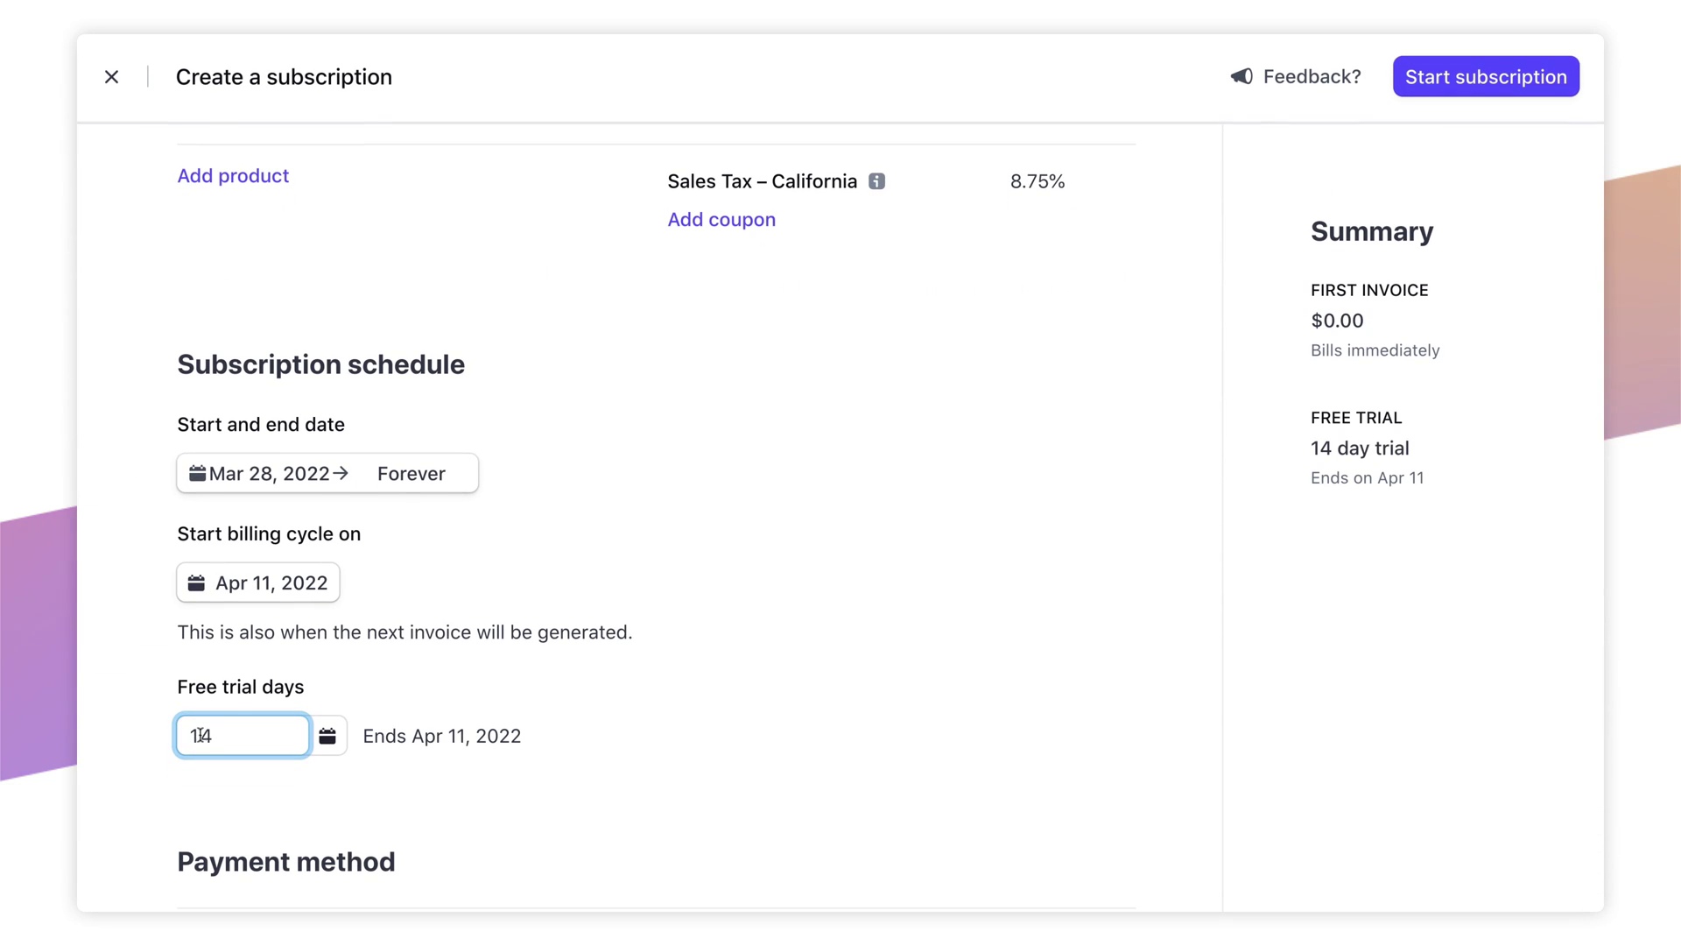
End the subscription after 12 cycles (Mar 28, 2023) and apply the 30%-off Renewal Discount coupon.
click(412, 473)
click(578, 783)
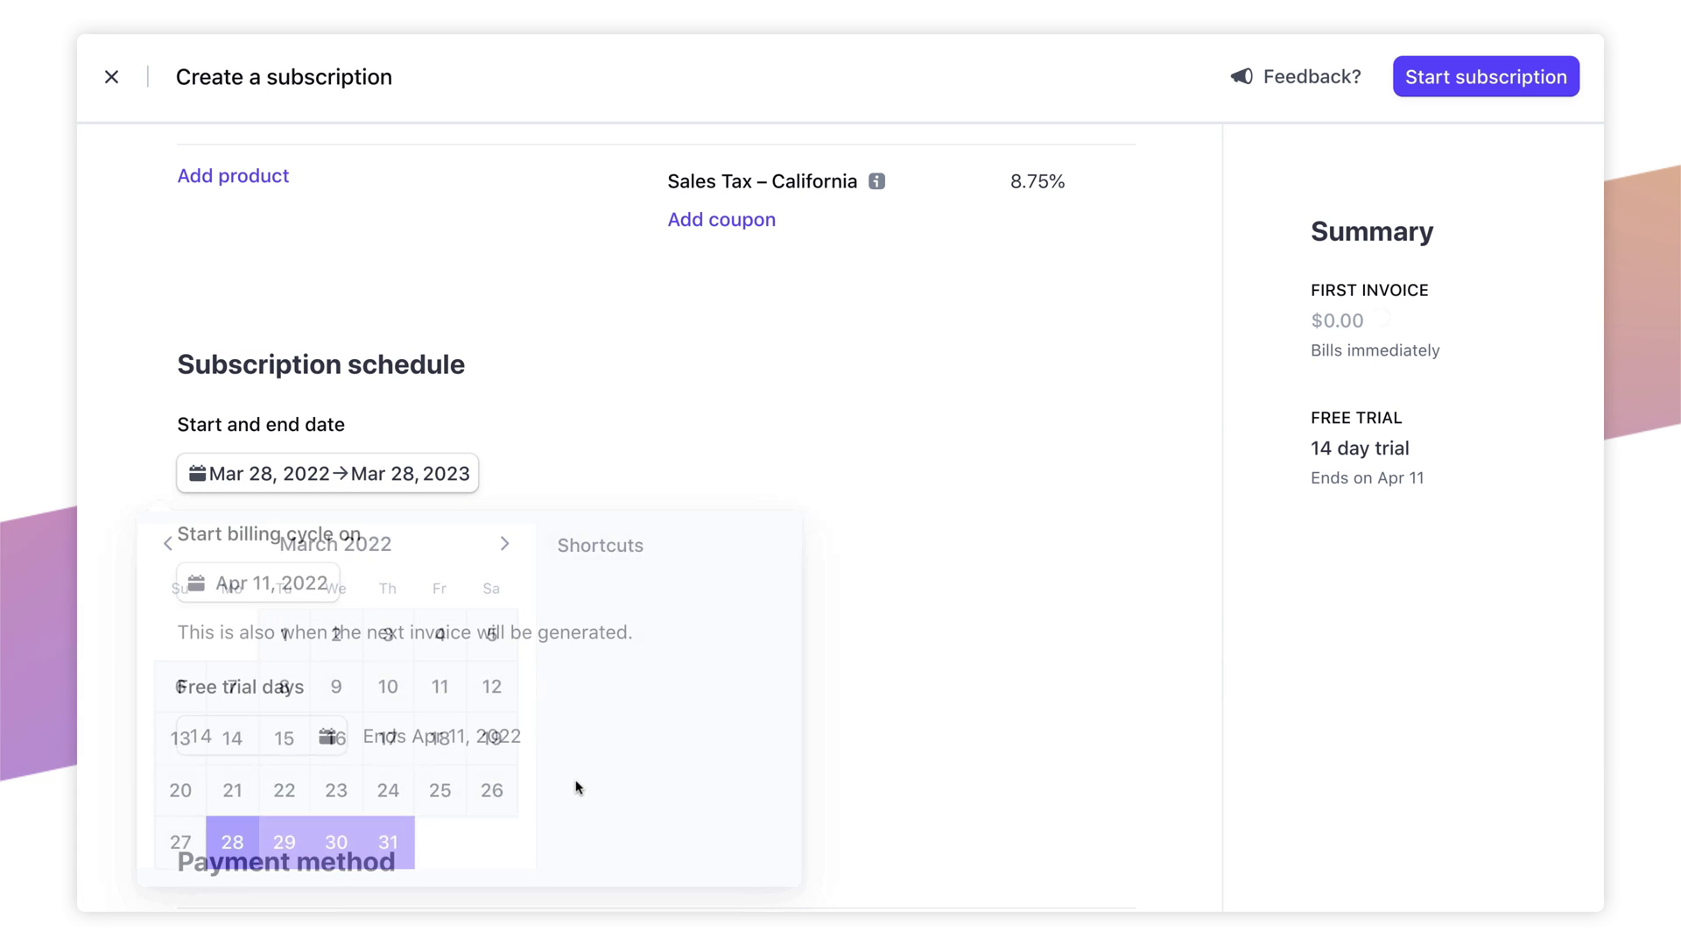
click(720, 224)
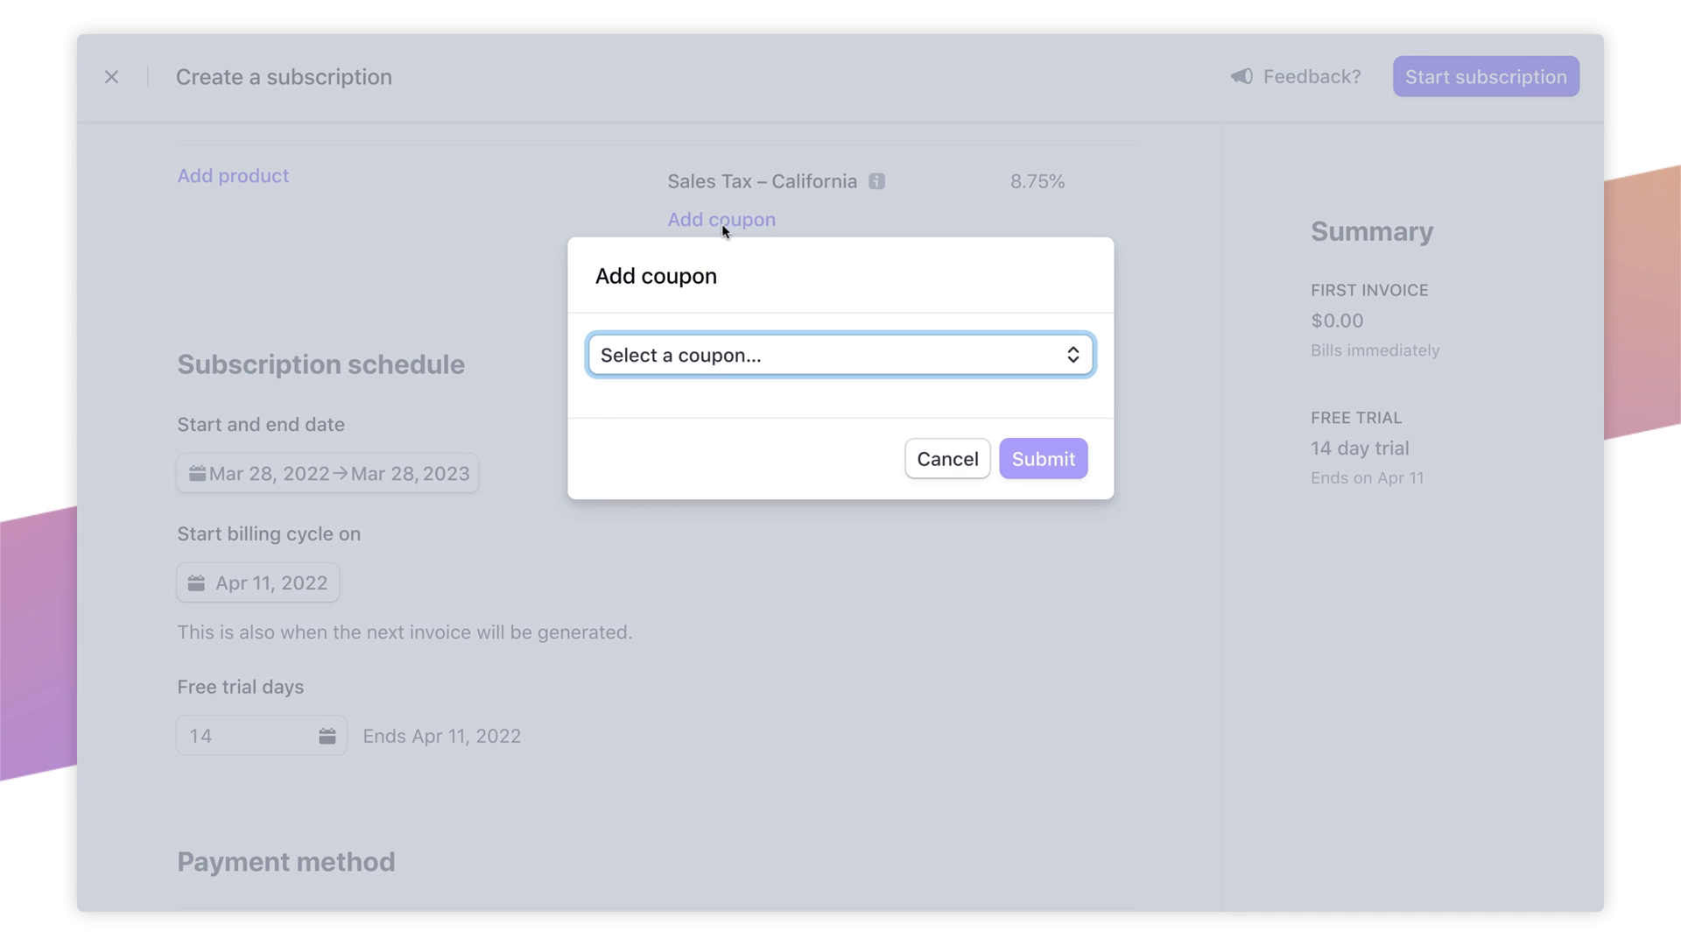
click(841, 355)
click(755, 447)
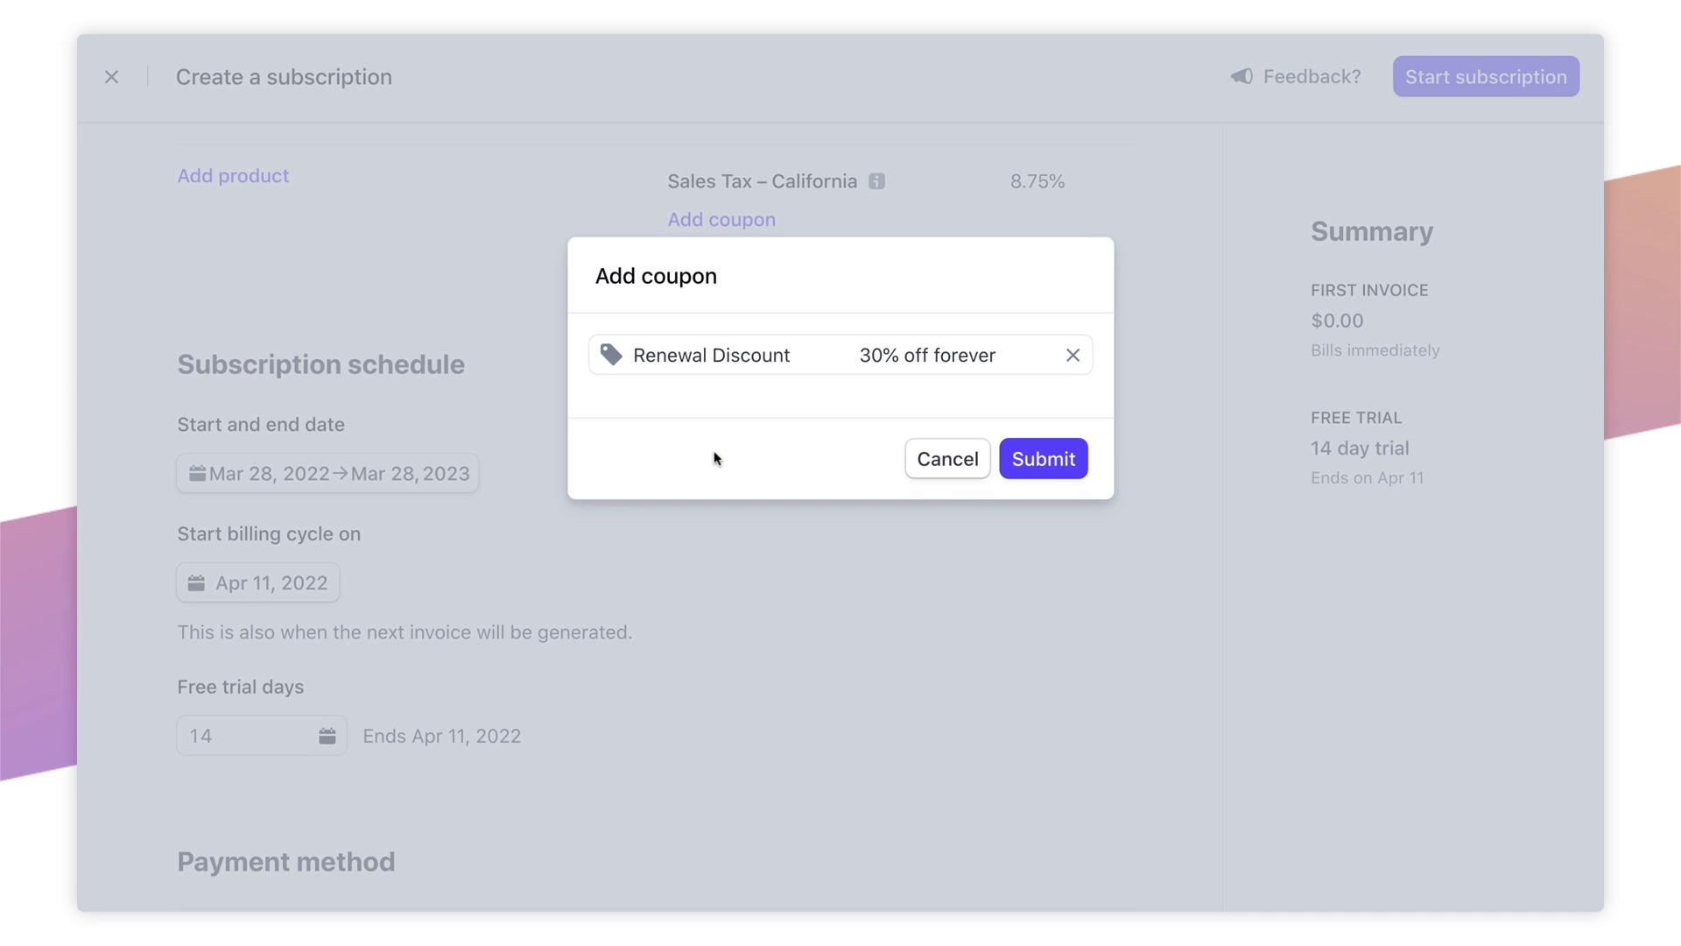
click(1012, 466)
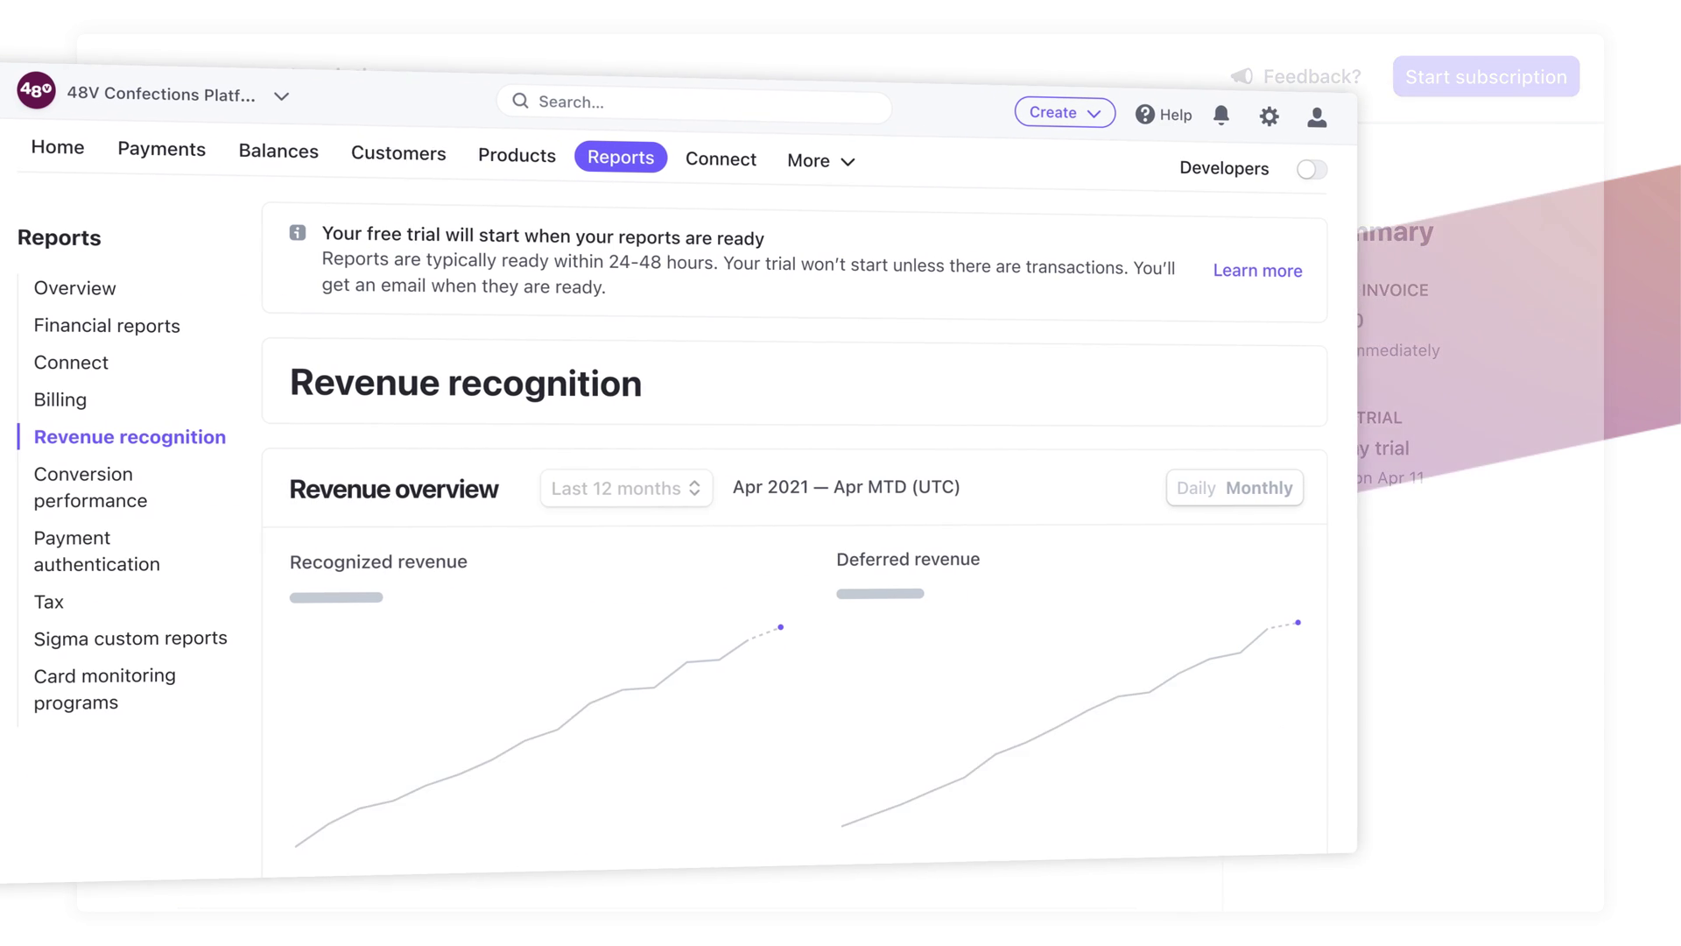